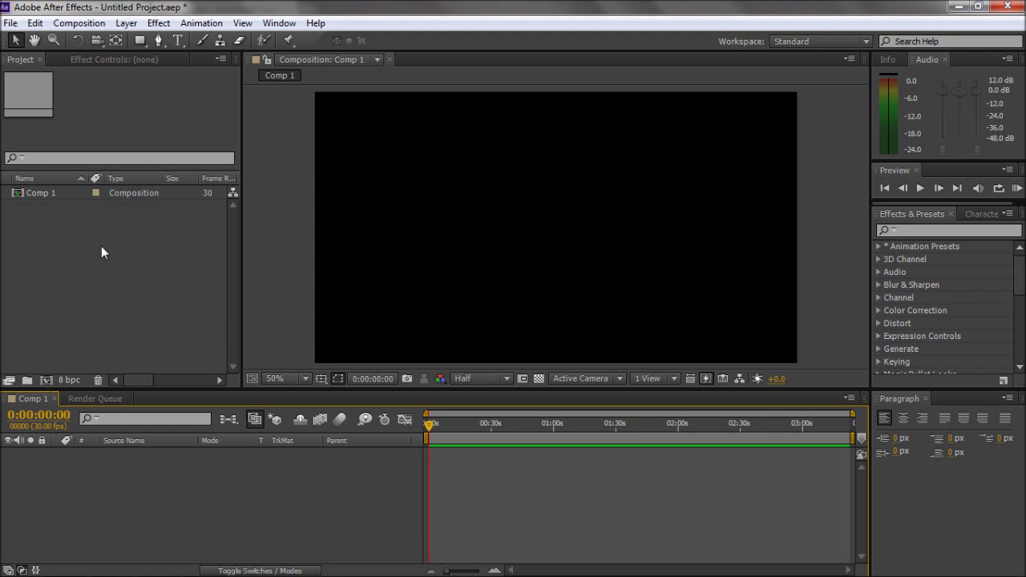
pyautogui.click(126, 22)
pyautogui.press('Escape')
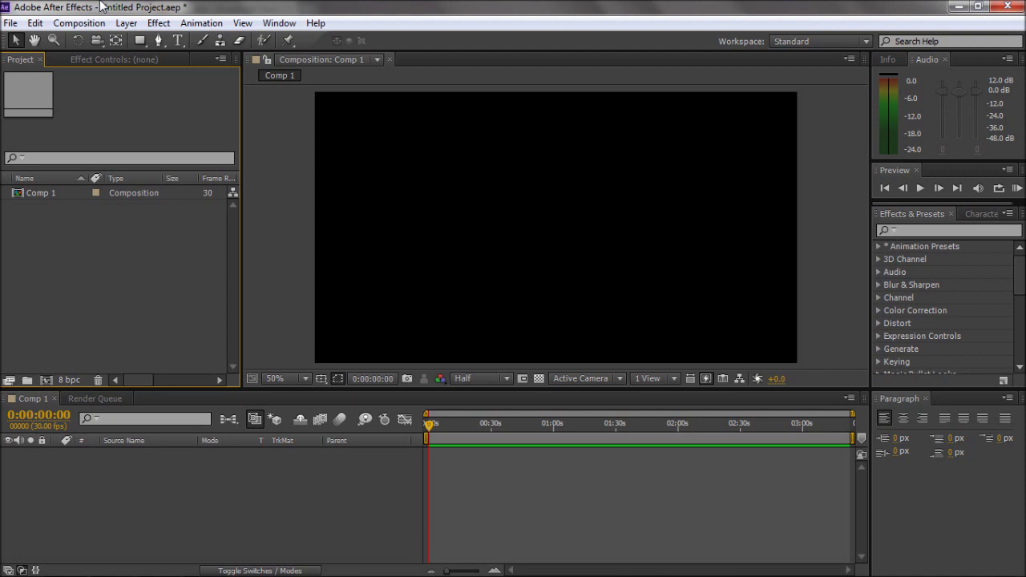
pyautogui.click(126, 22)
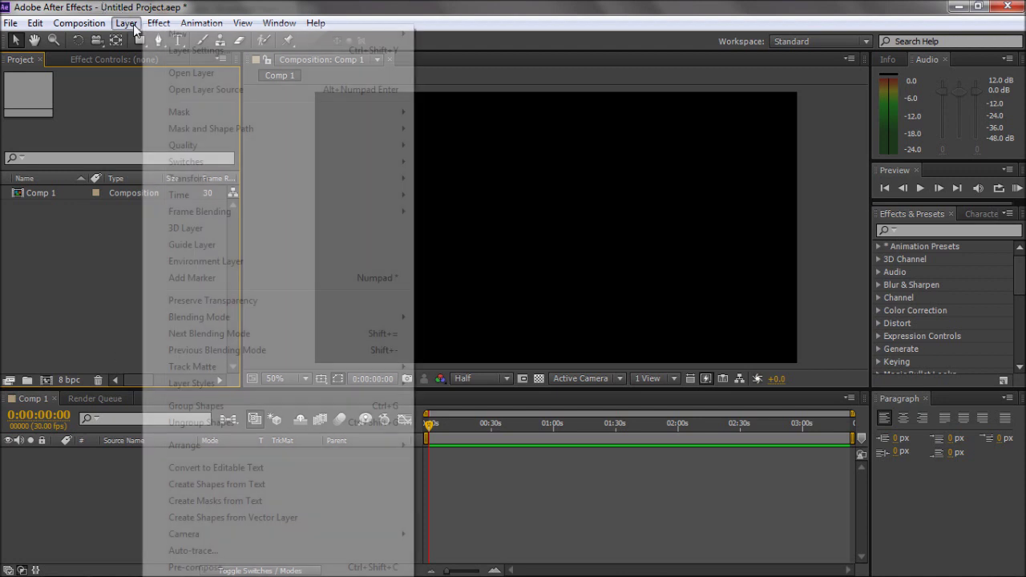
pyautogui.click(100, 81)
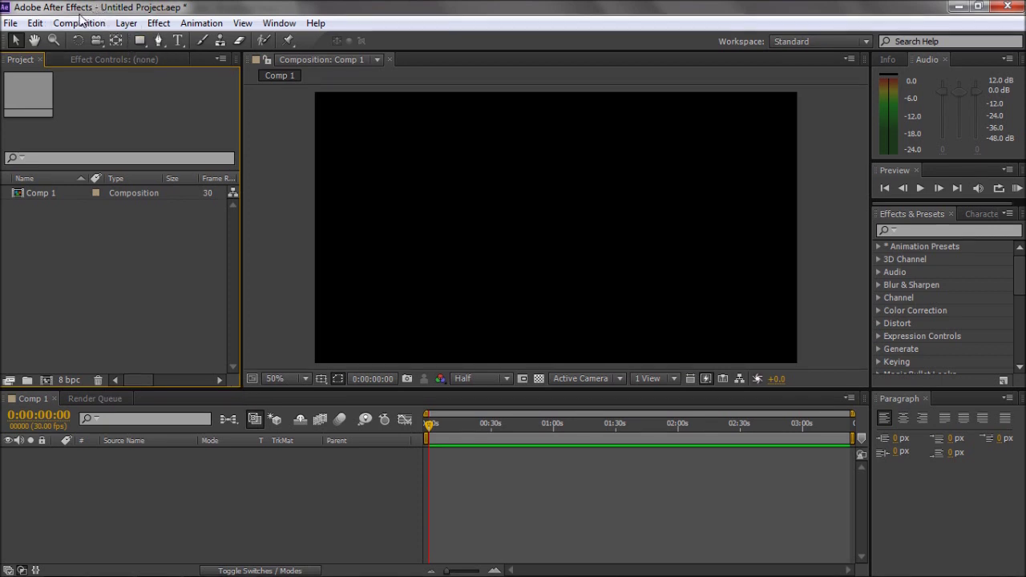
# Create a new 1280 x 720 px composition at 30 fps with a duration of 0:03:23:00
pyautogui.click(126, 22)
pyautogui.moveTo(79, 23)
pyautogui.click(108, 41)
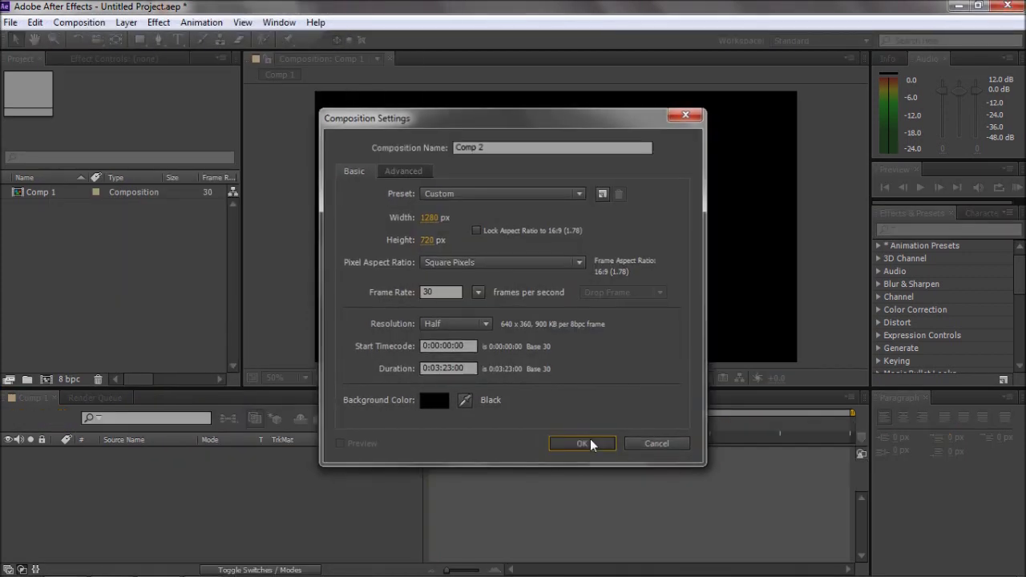
pyautogui.click(584, 446)
# Add a dark gray solid layer of 1280 x 720 px to the new composition
pyautogui.click(158, 22)
pyautogui.moveTo(126, 23)
pyautogui.moveTo(153, 41)
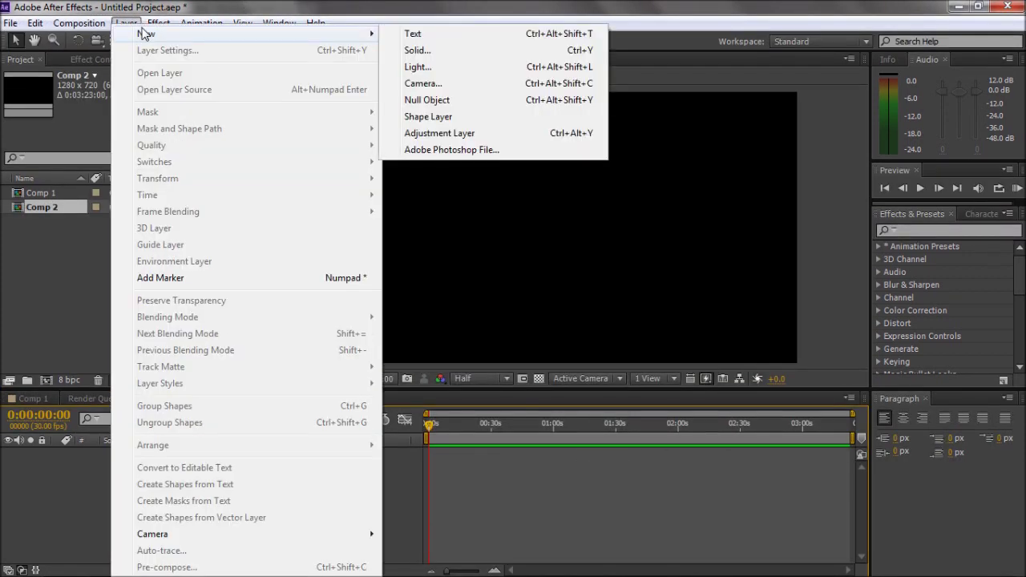
pyautogui.click(442, 50)
pyautogui.click(560, 423)
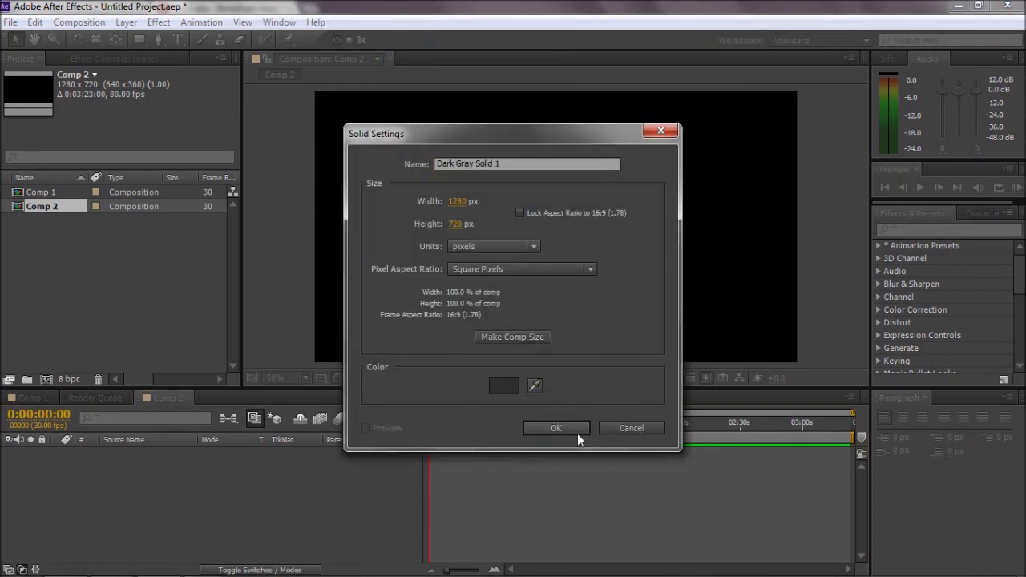
pyautogui.click(578, 434)
# Check which Video Copilot effects are available for the dark gray solid
pyautogui.click(158, 23)
pyautogui.moveTo(290, 516)
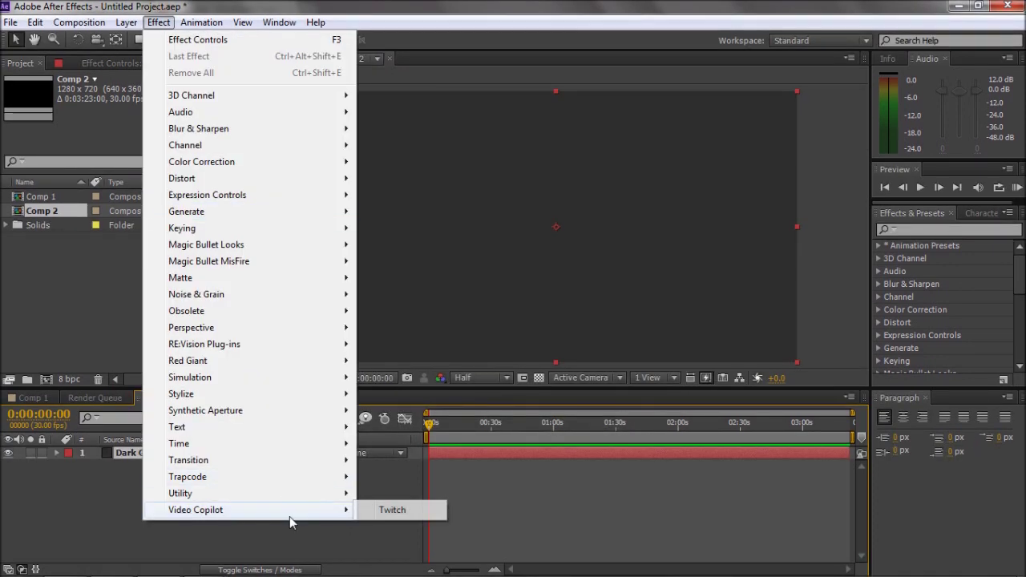
pyautogui.click(408, 510)
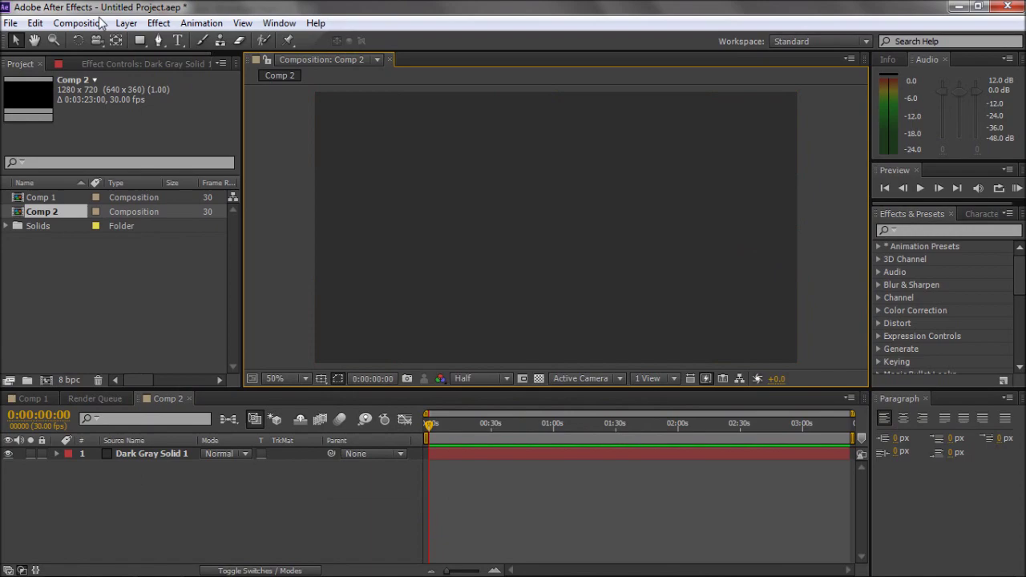
# Close After Effects without saving the project and minimize the Skype window to reach the desktop
pyautogui.click(1007, 6)
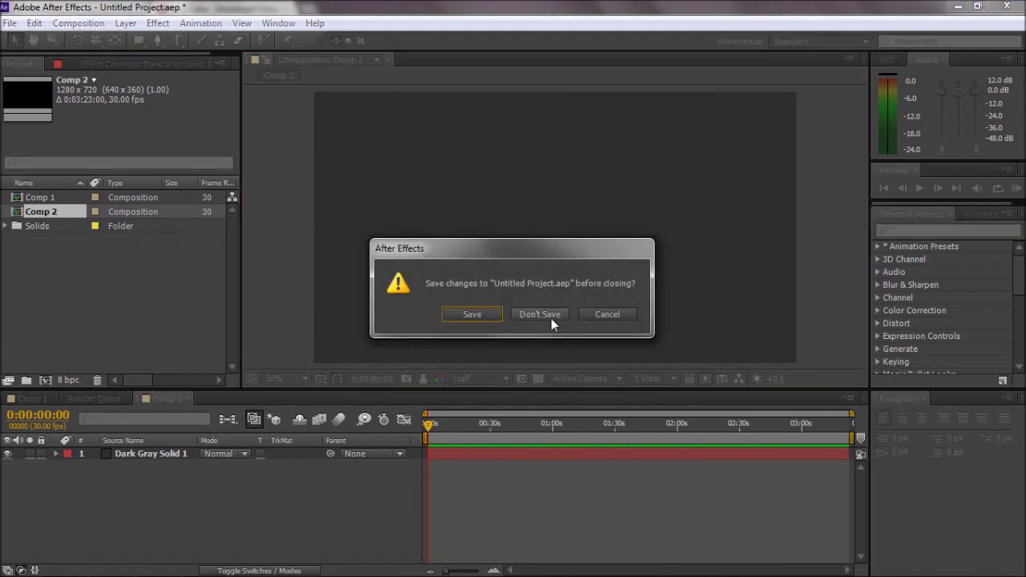
pyautogui.click(551, 319)
pyautogui.hotkey('alt', 'Tab')
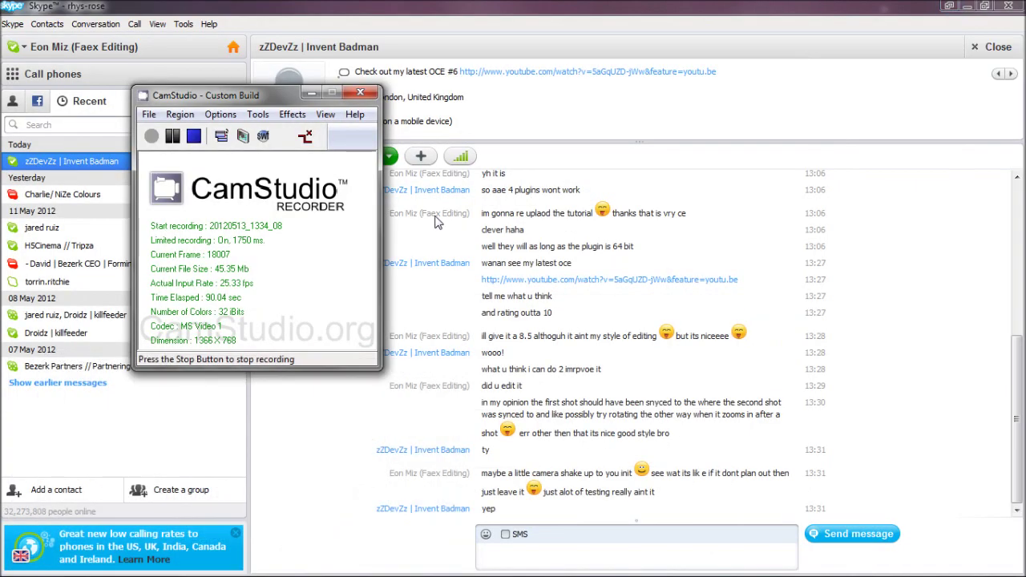
pyautogui.click(967, 6)
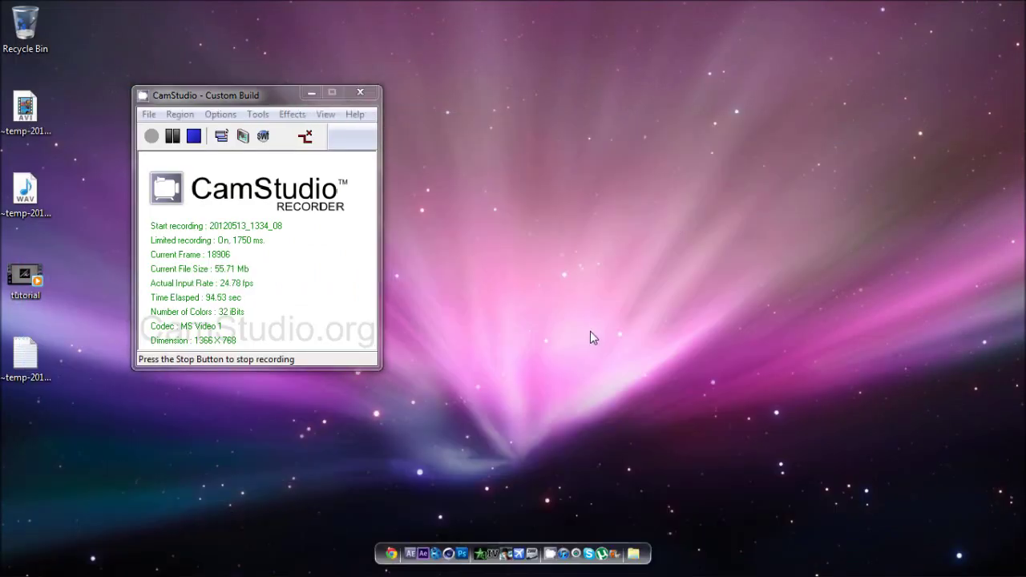
# Switch to Windows Explorer and open the Adobe folder inside Program Files on drive C
pyautogui.click(630, 549)
pyautogui.click(52, 345)
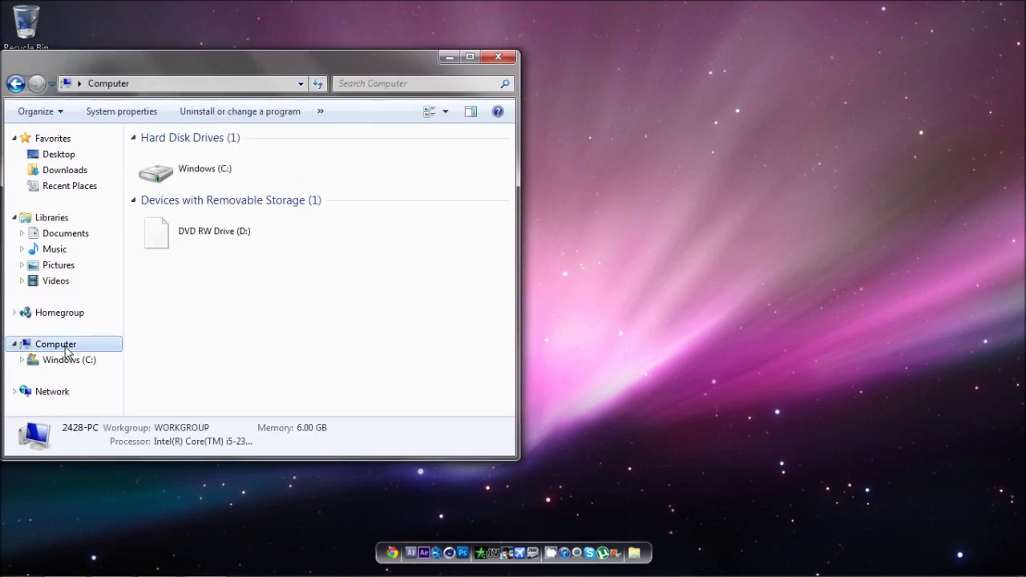
pyautogui.click(226, 173)
pyautogui.doubleClick(226, 173)
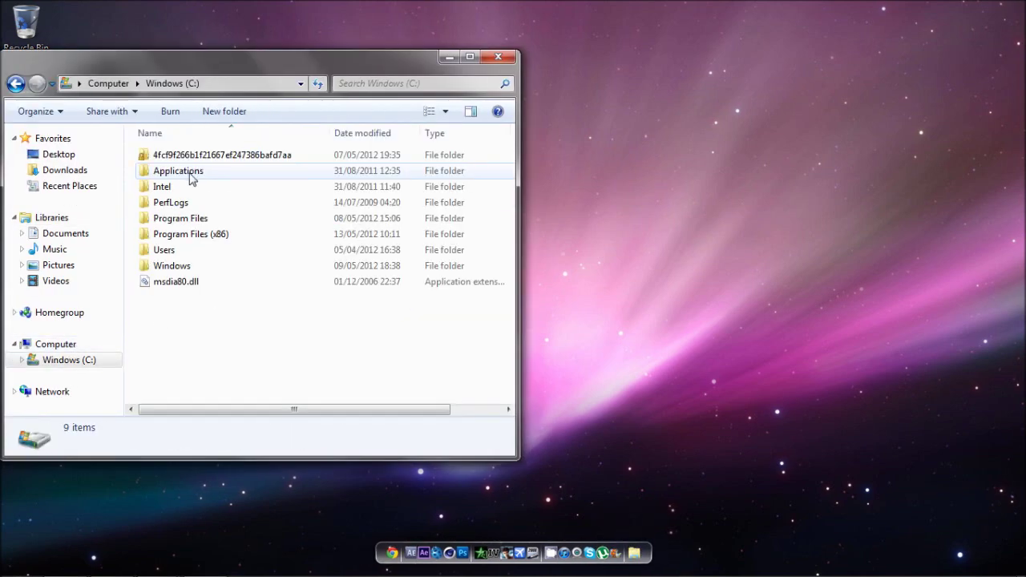
pyautogui.doubleClick(173, 219)
pyautogui.doubleClick(167, 157)
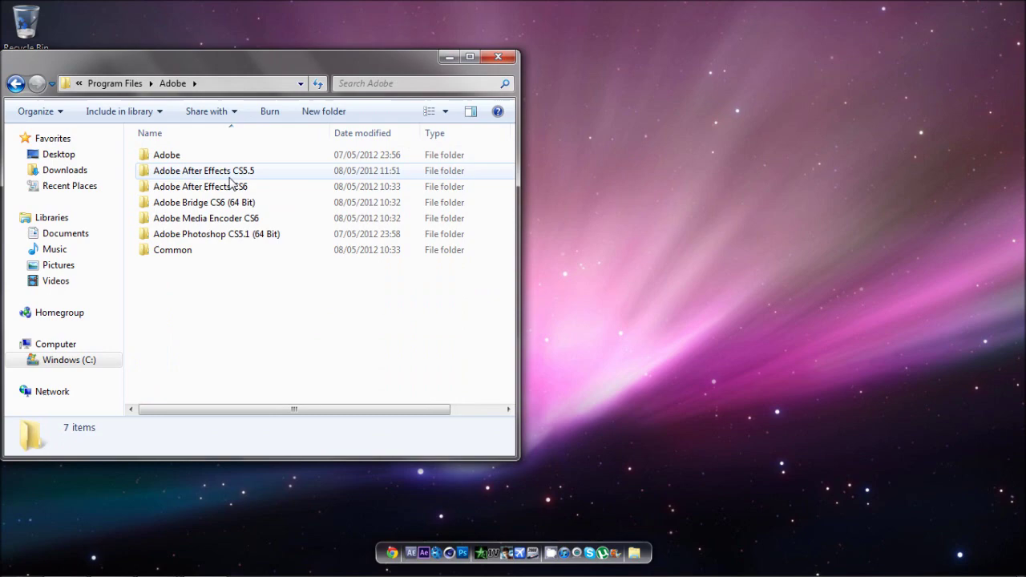
pyautogui.rightClick(259, 176)
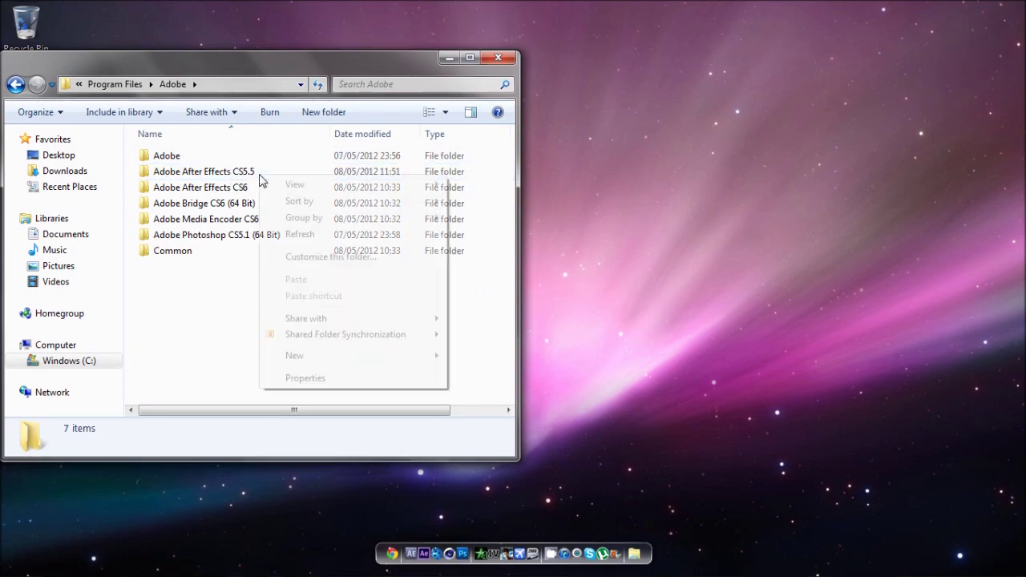
pyautogui.click(520, 445)
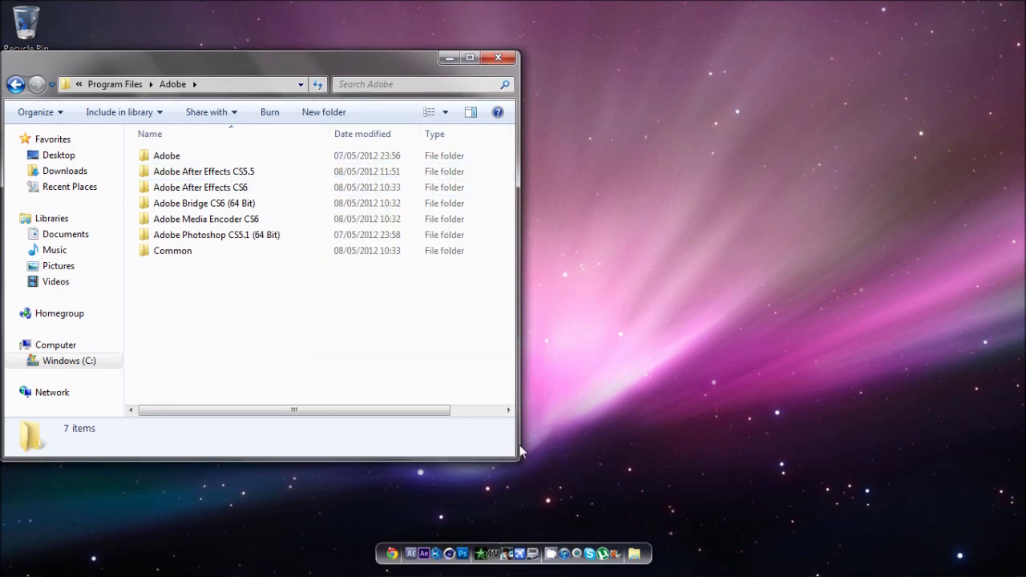
# Place a second Explorer window beside the first and open the same Program Files Adobe folder in it
pyautogui.click(635, 553)
pyautogui.moveTo(209, 75); pyautogui.dragTo(742, 70)
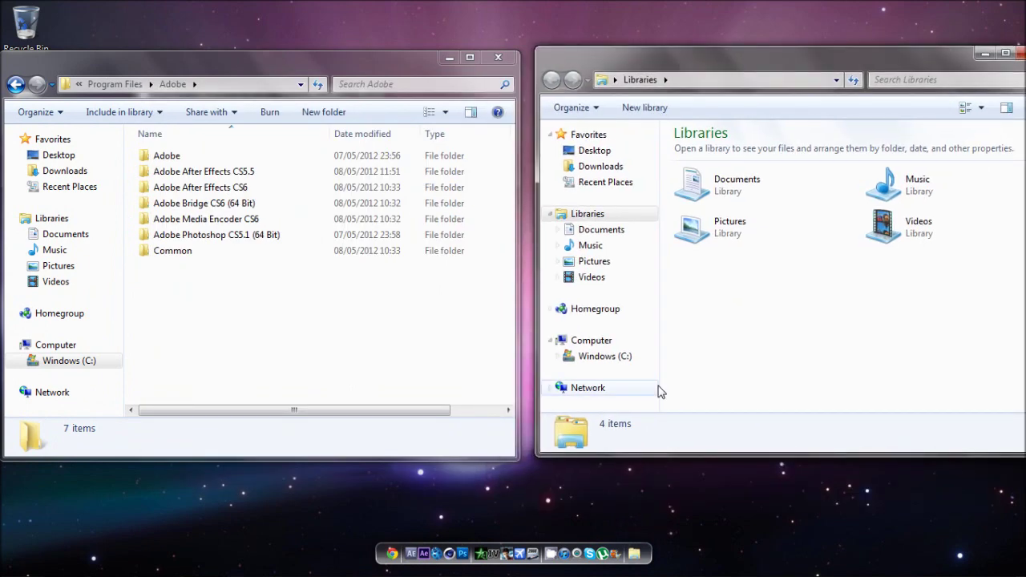
pyautogui.click(593, 341)
pyautogui.click(614, 356)
pyautogui.doubleClick(714, 214)
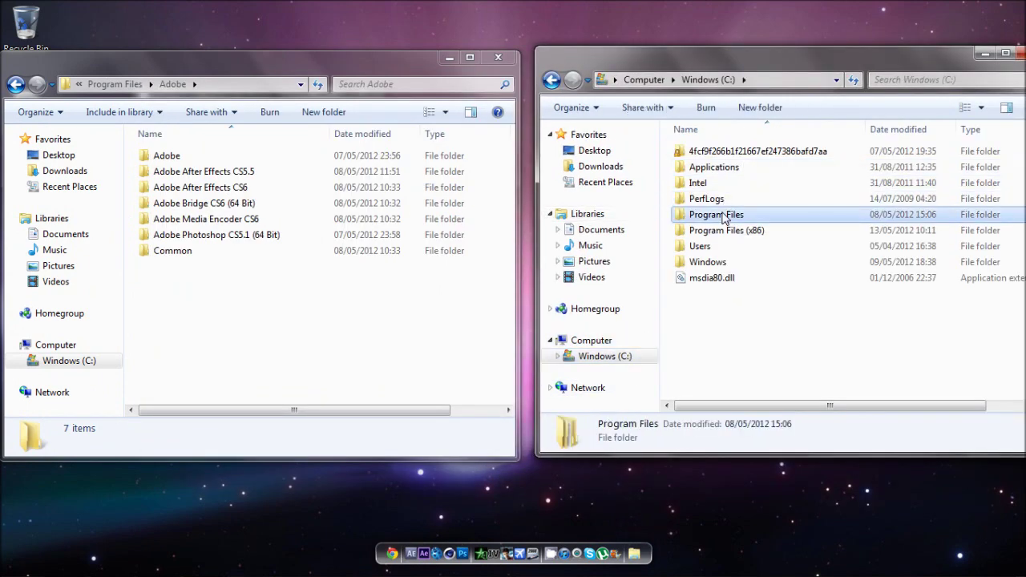
pyautogui.doubleClick(703, 151)
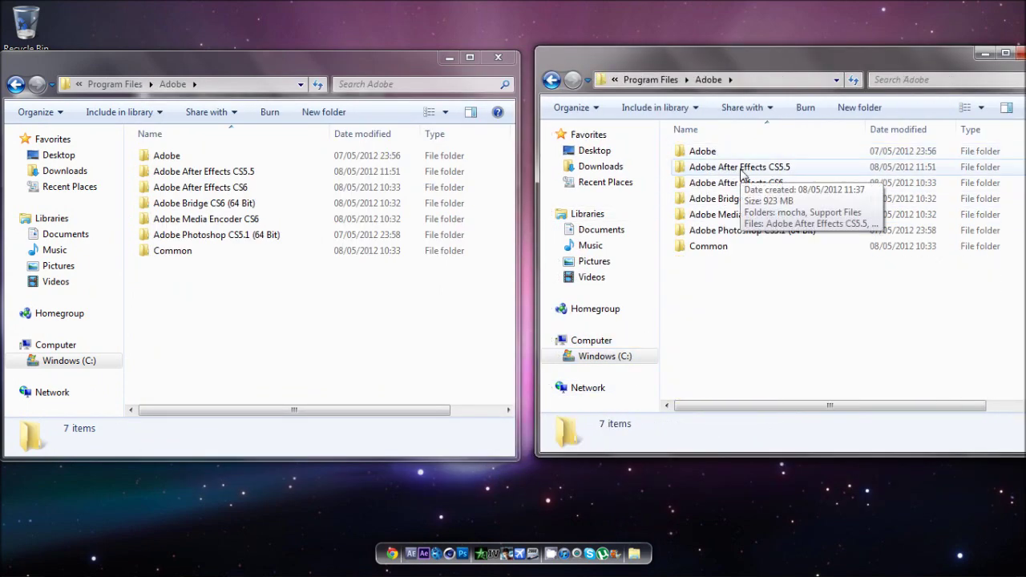
pyautogui.click(737, 168)
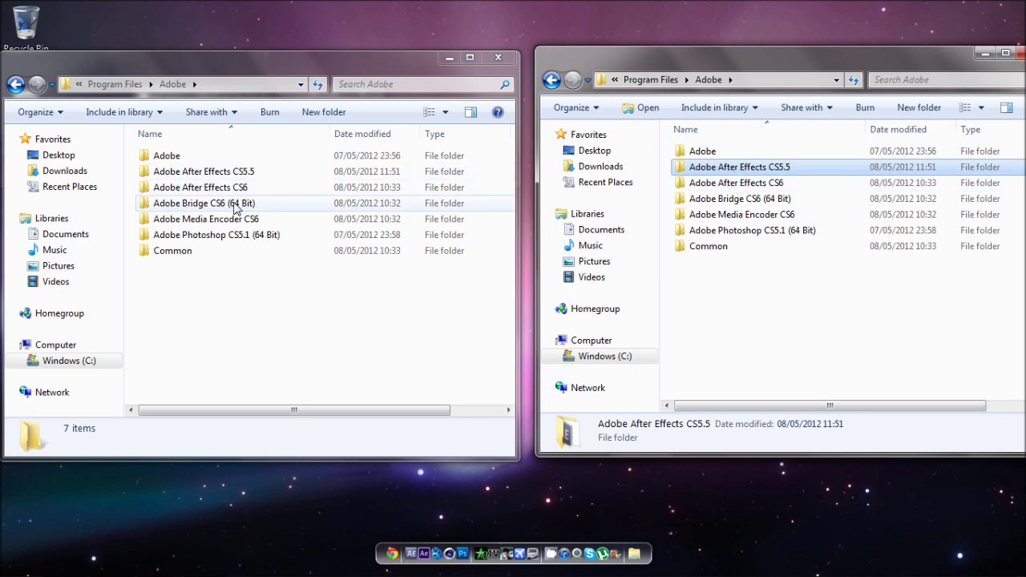
# Open the Plug-ins folder within Support Files for After Effects CS5.5 in the first window and for CS6 in the second
pyautogui.doubleClick(233, 171)
pyautogui.doubleClick(787, 183)
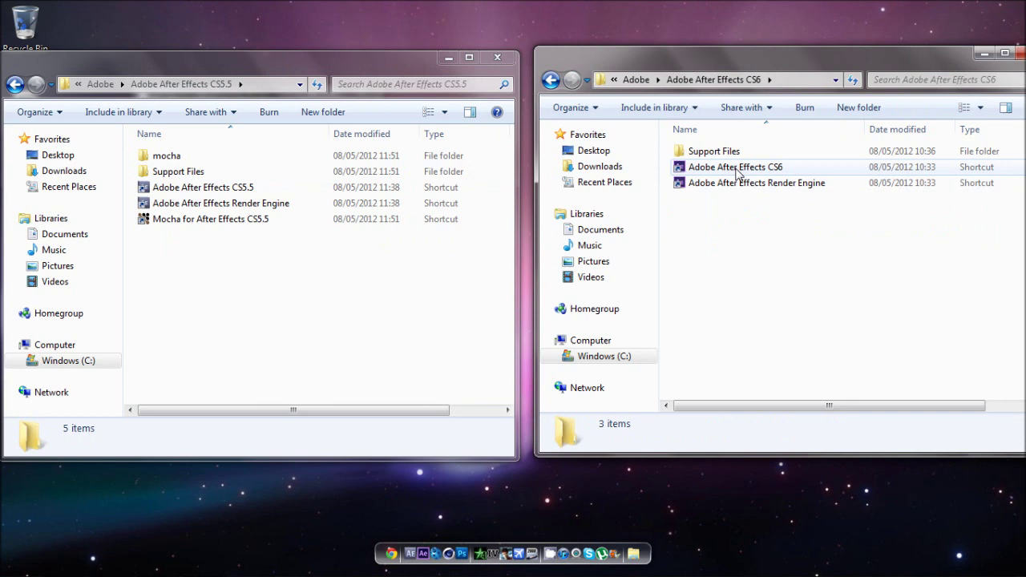
pyautogui.doubleClick(726, 152)
pyautogui.click(235, 158)
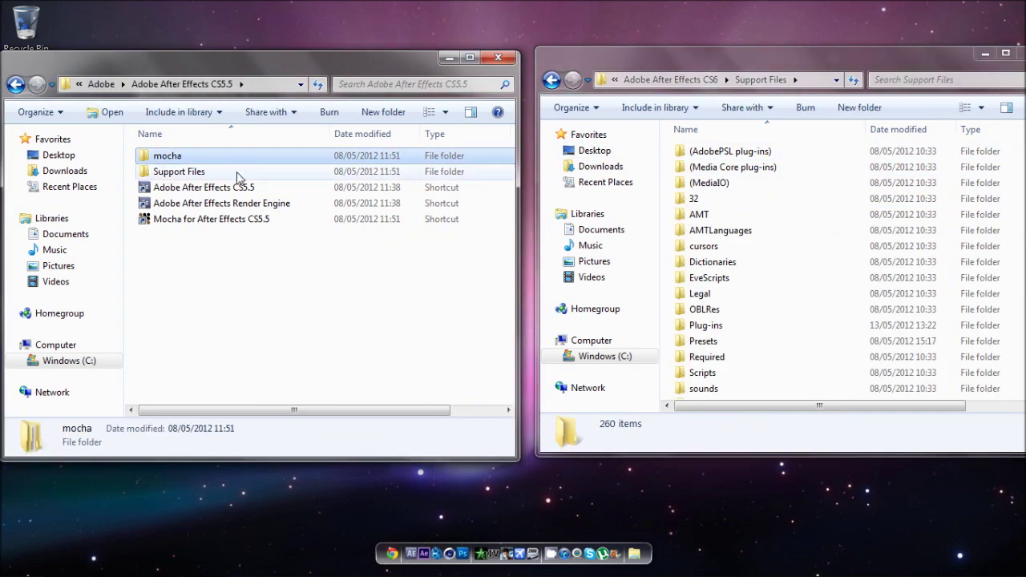
pyautogui.doubleClick(238, 172)
pyautogui.scroll(-3, 224, 200)
pyautogui.doubleClick(170, 220)
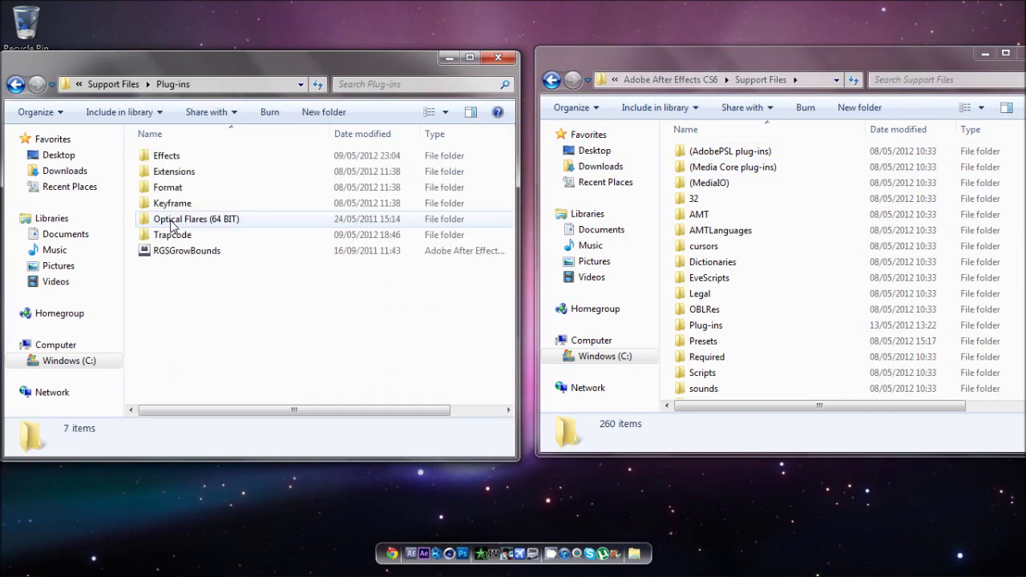
pyautogui.doubleClick(705, 324)
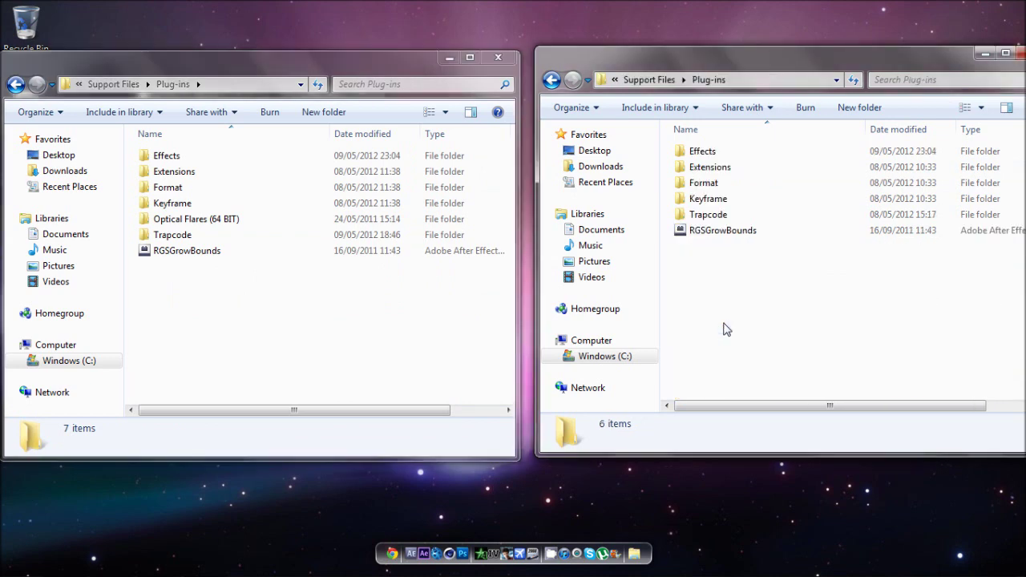
# Copy the Optical Flares (64 BIT) folder from the CS5.5 Plug-ins folder into the CS6 one, granting administrator permission
pyautogui.click(187, 218)
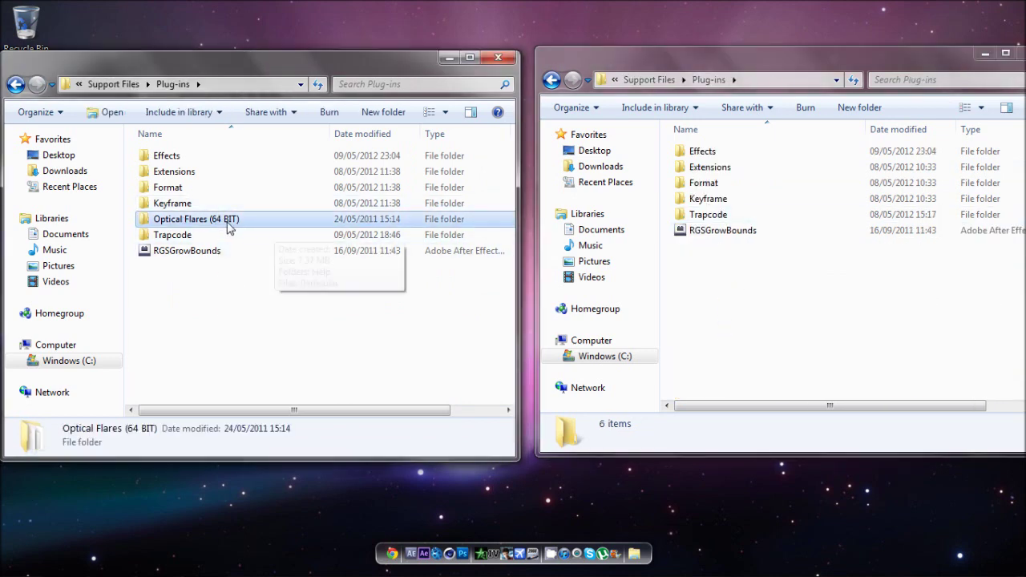
pyautogui.click(243, 250)
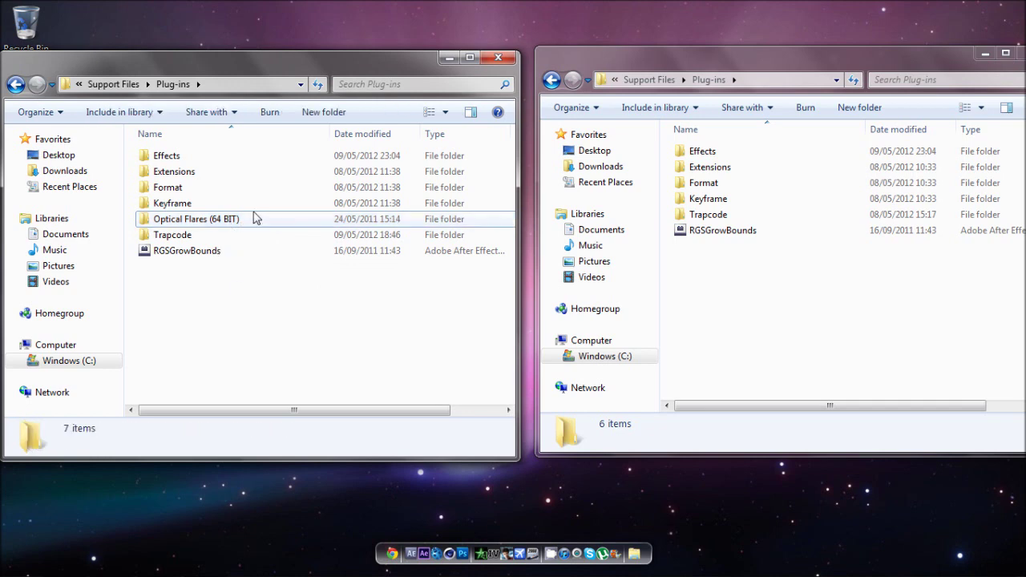
pyautogui.click(251, 219)
pyautogui.click(725, 324)
pyautogui.hotkey('ctrl', 'v')
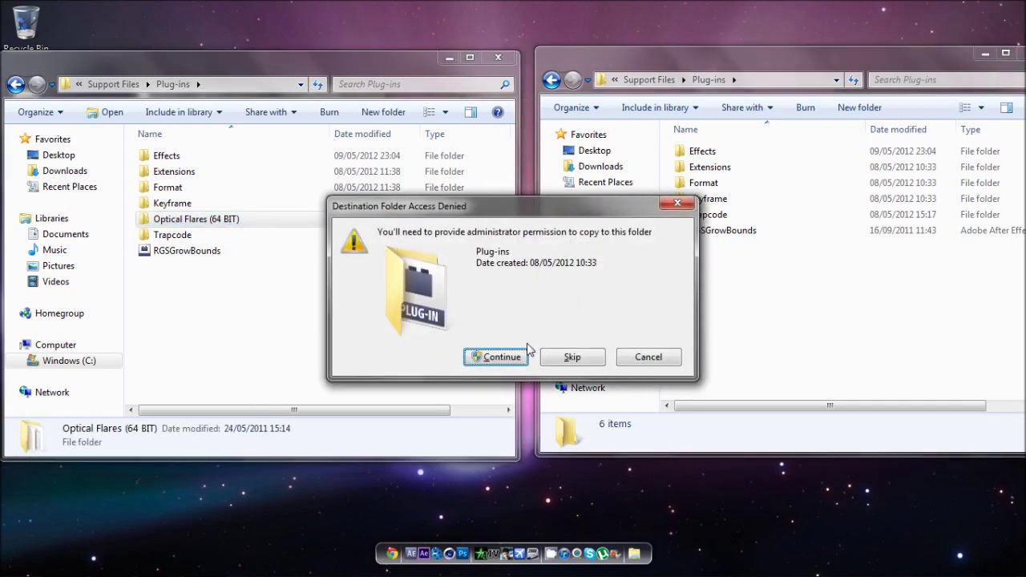
pyautogui.click(483, 356)
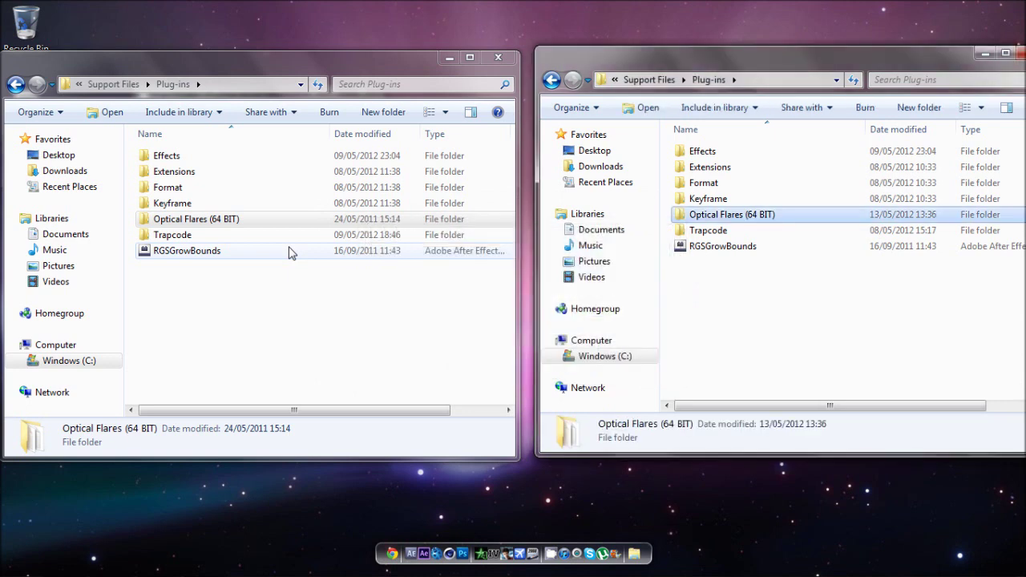
# Look inside the CS5.5 Optical Flares (64 BIT) folder and return to the Plug-ins folder
pyautogui.click(290, 298)
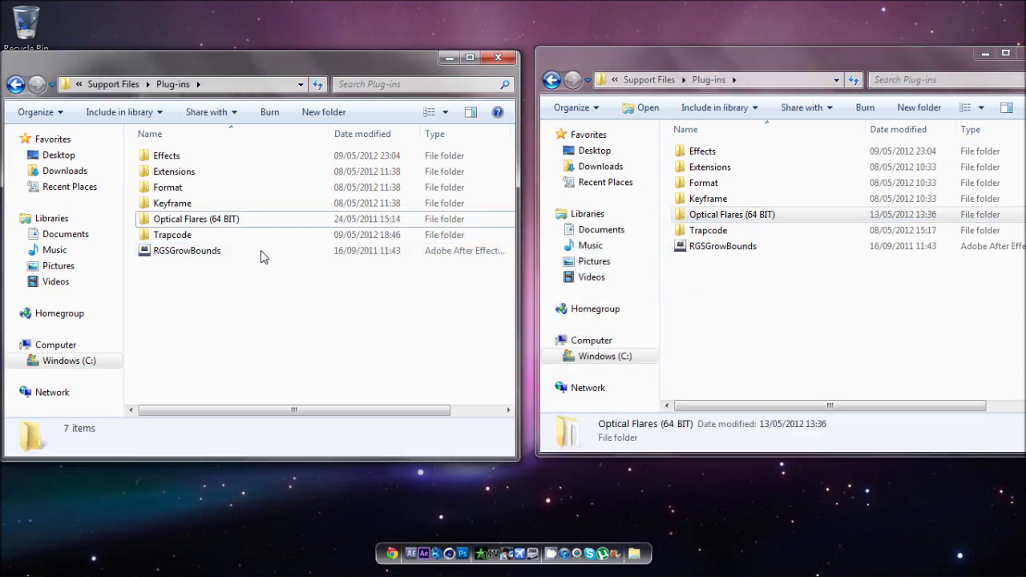
pyautogui.doubleClick(200, 218)
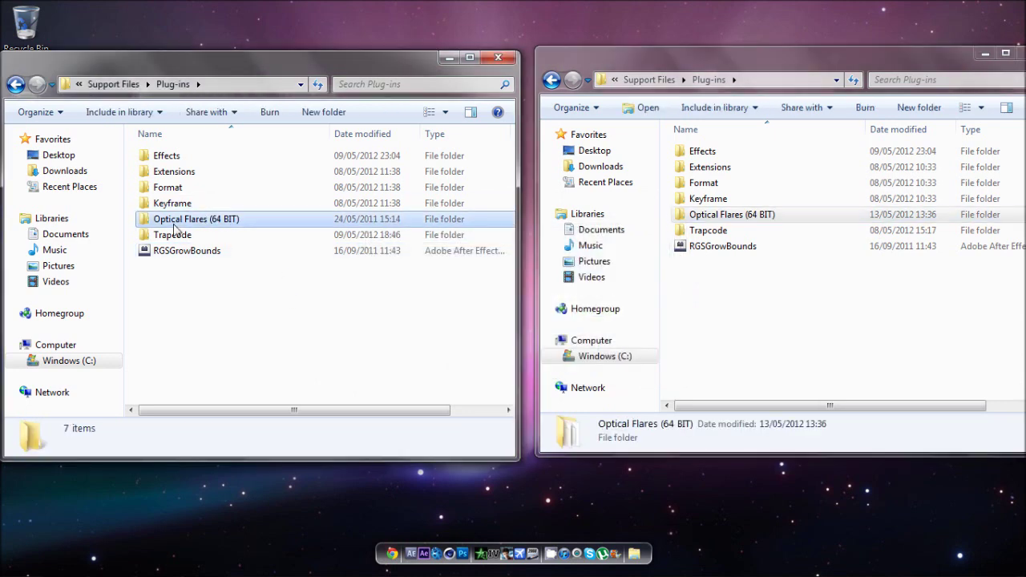
pyautogui.click(16, 84)
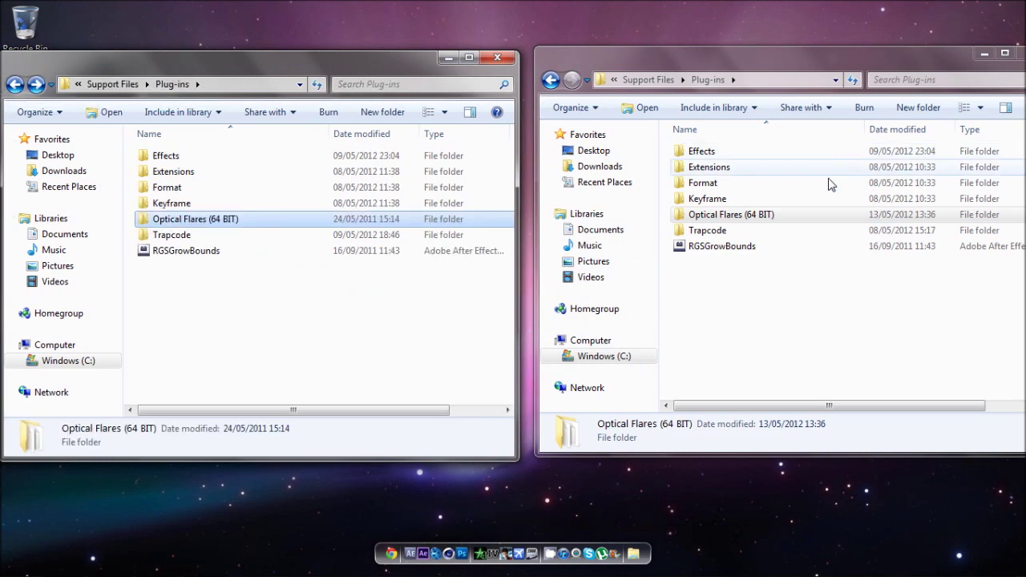
pyautogui.click(289, 362)
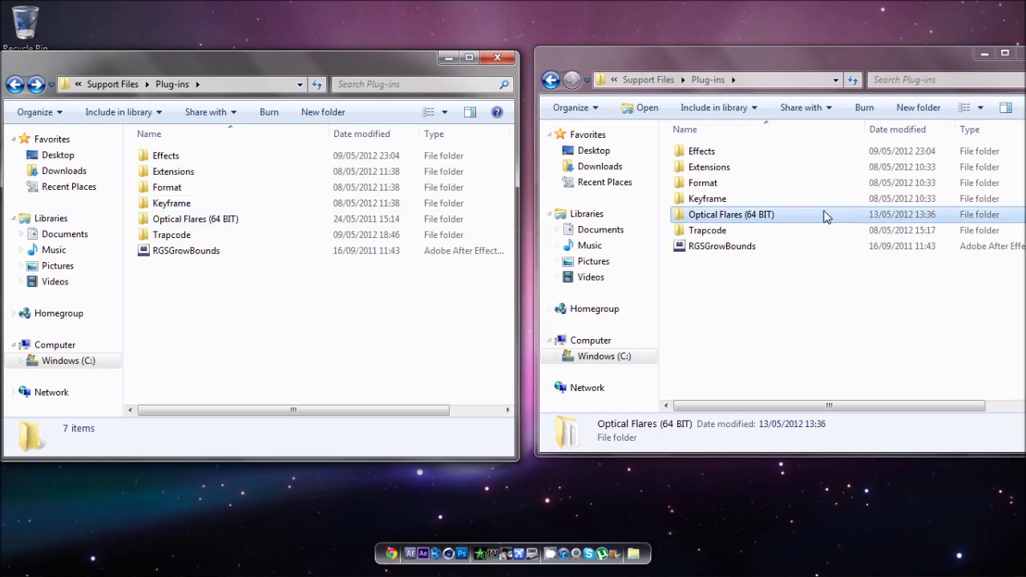
# Close both Explorer windows and start After Effects again
pyautogui.click(13, 90)
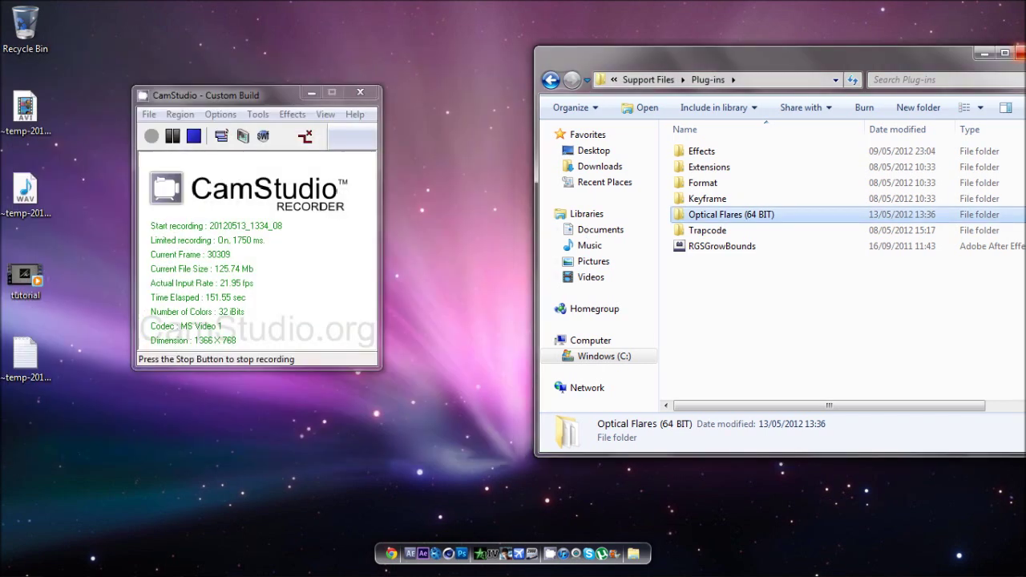
pyautogui.click(1020, 52)
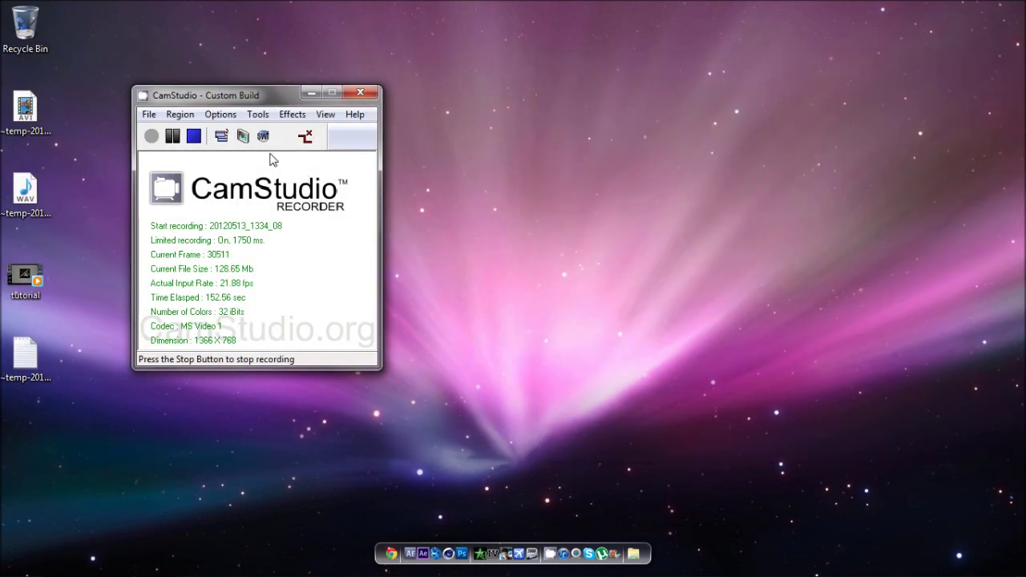
pyautogui.click(424, 551)
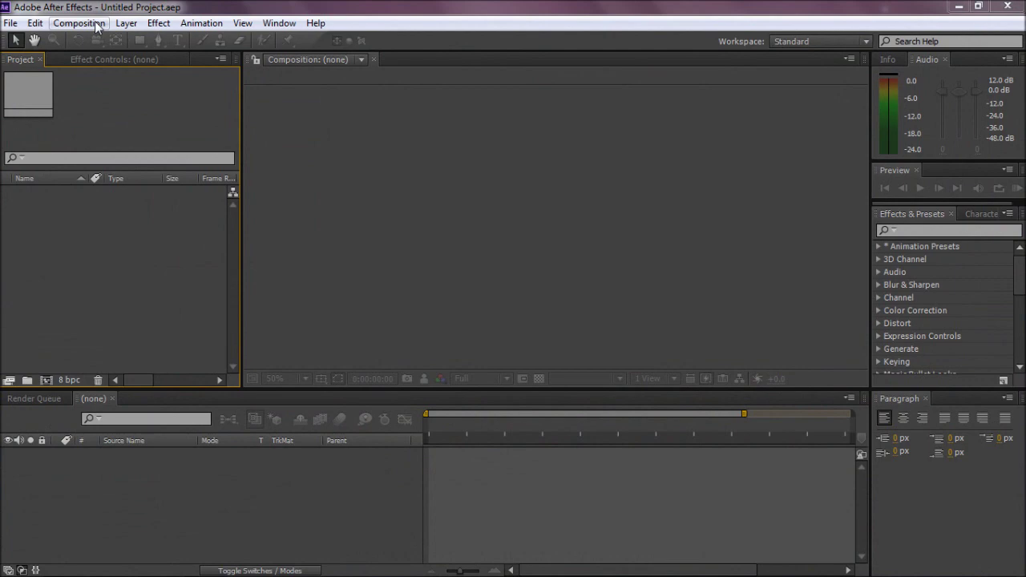
# Create a new 1280 x 720 composition at 30 fps with a duration of 0:03:23:00
pyautogui.click(79, 23)
pyautogui.click(92, 40)
pyautogui.click(581, 441)
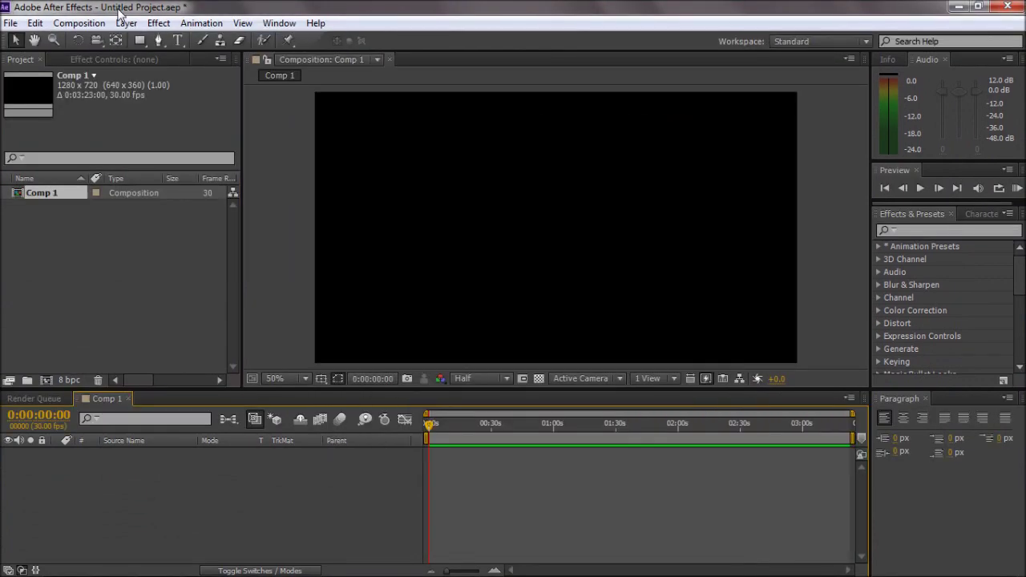
# Add a dark gray solid layer of 1280 x 720 px to the composition
pyautogui.click(126, 22)
pyautogui.moveTo(185, 34)
pyautogui.click(468, 44)
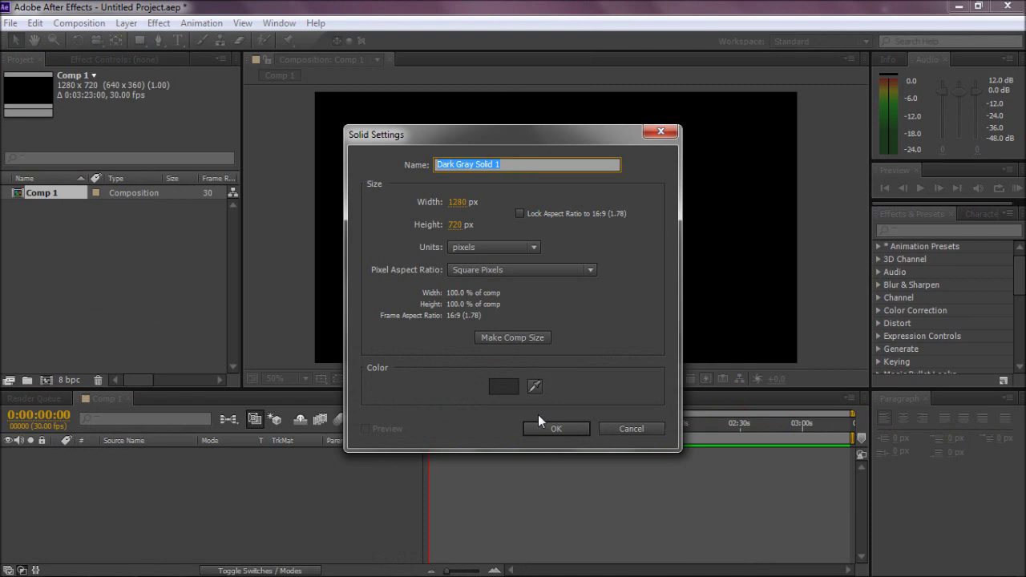
pyautogui.click(583, 429)
# Apply the Video Copilot Optical Flares effect to the dark gray solid and shift the layer downward in the composition
pyautogui.click(158, 22)
pyautogui.moveTo(244, 511)
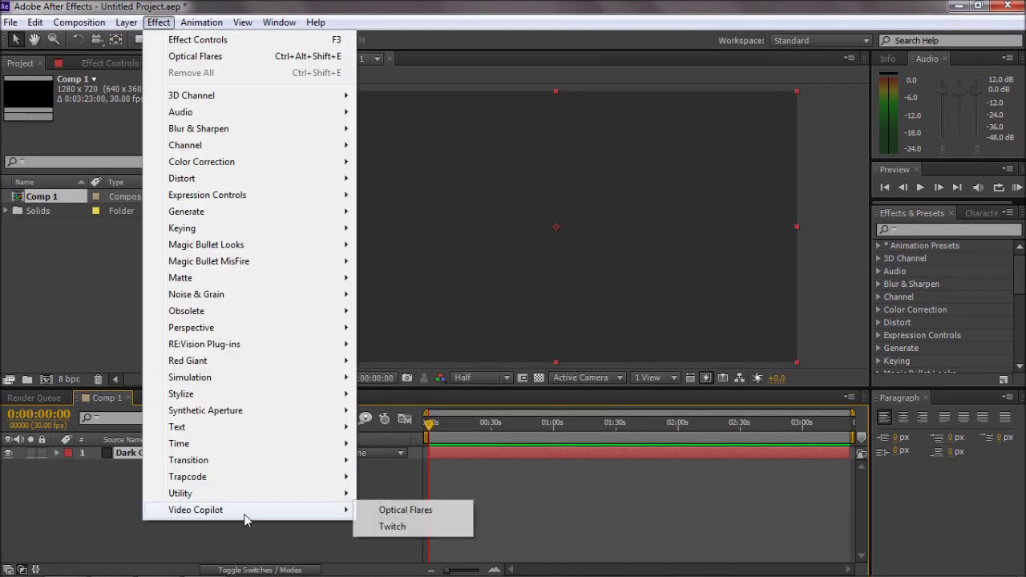
pyautogui.click(389, 512)
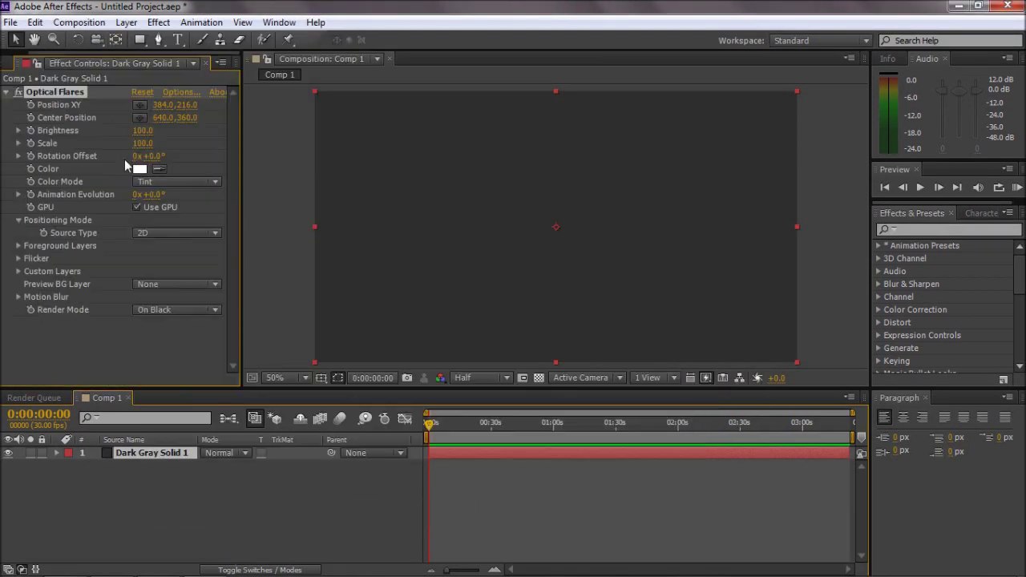
pyautogui.moveTo(516, 172); pyautogui.dragTo(538, 275)
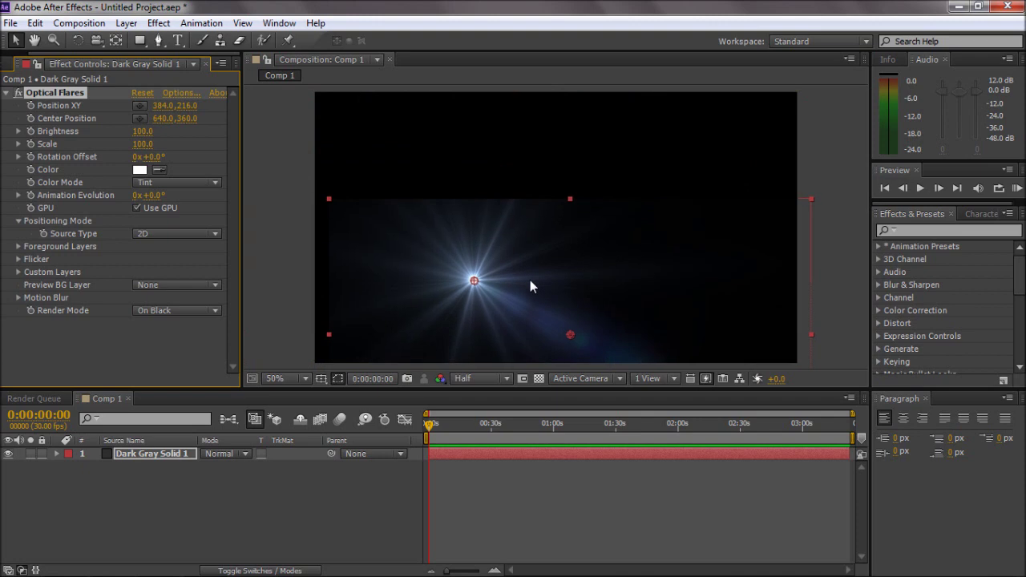
# Look at the Optical Flares options and leave them without saving
pyautogui.click(181, 93)
pyautogui.click(838, 58)
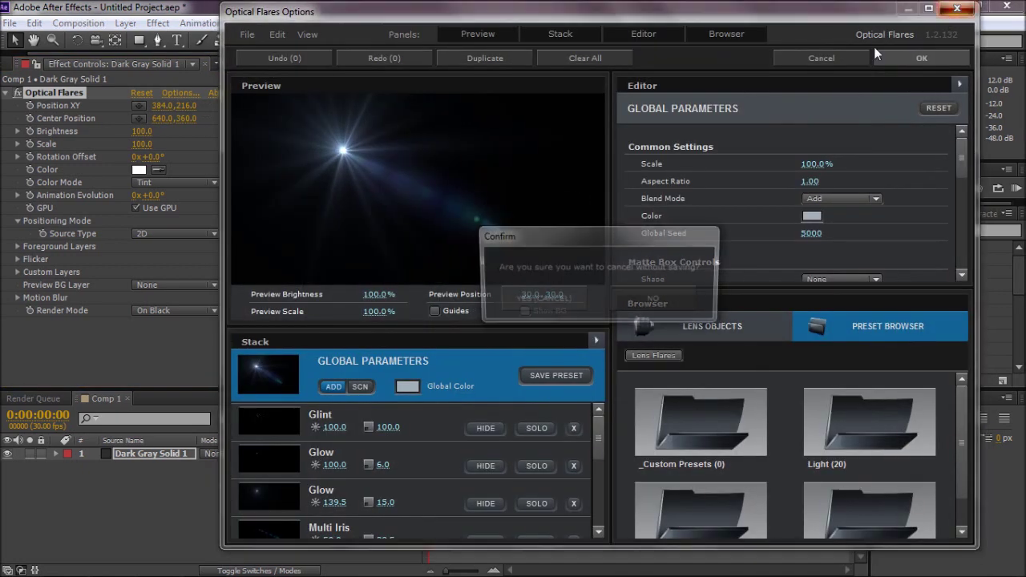
pyautogui.click(542, 300)
# Replace the solid and its Optical Flares effect with a fresh 1280 x 720 px dark gray solid
pyautogui.press('Delete')
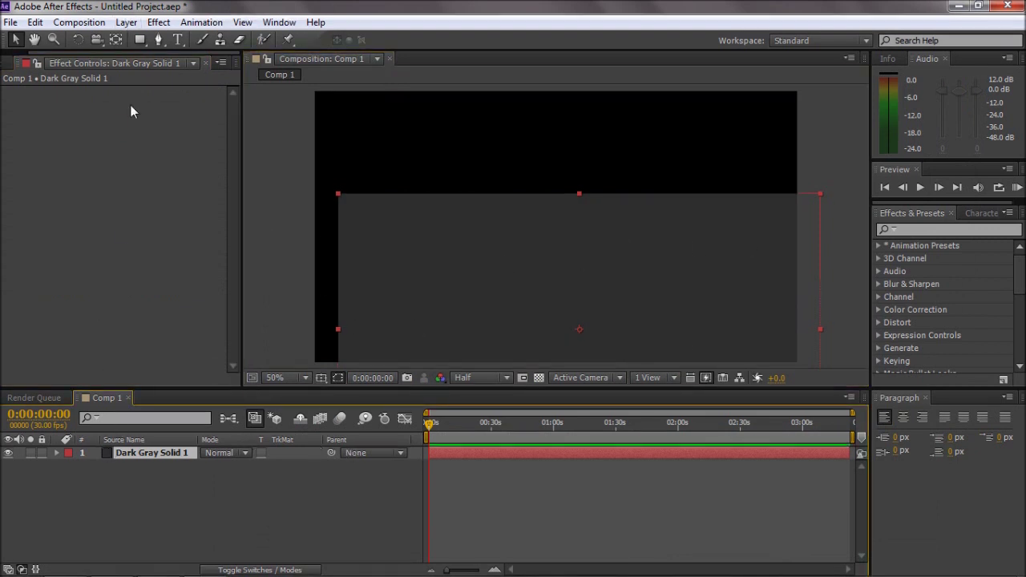
pyautogui.press('Delete')
pyautogui.click(160, 22)
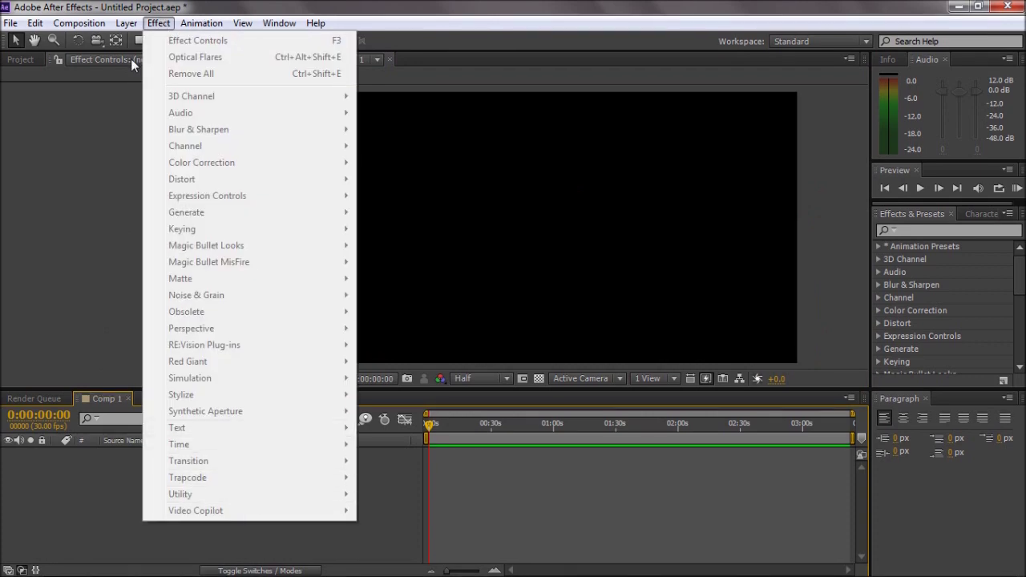
pyautogui.moveTo(126, 22)
pyautogui.moveTo(152, 34)
pyautogui.click(417, 49)
pyautogui.click(531, 427)
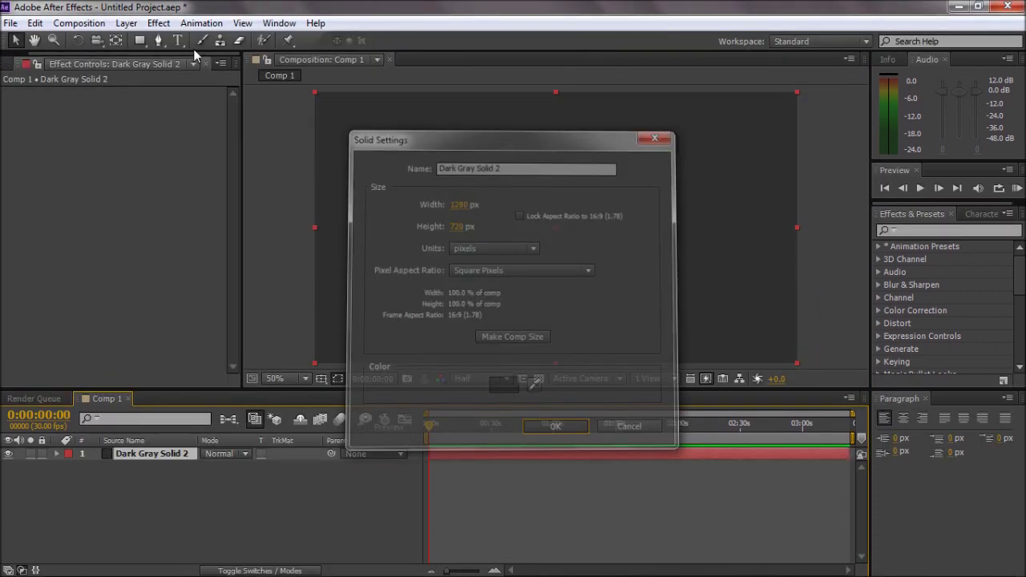
pyautogui.click(158, 21)
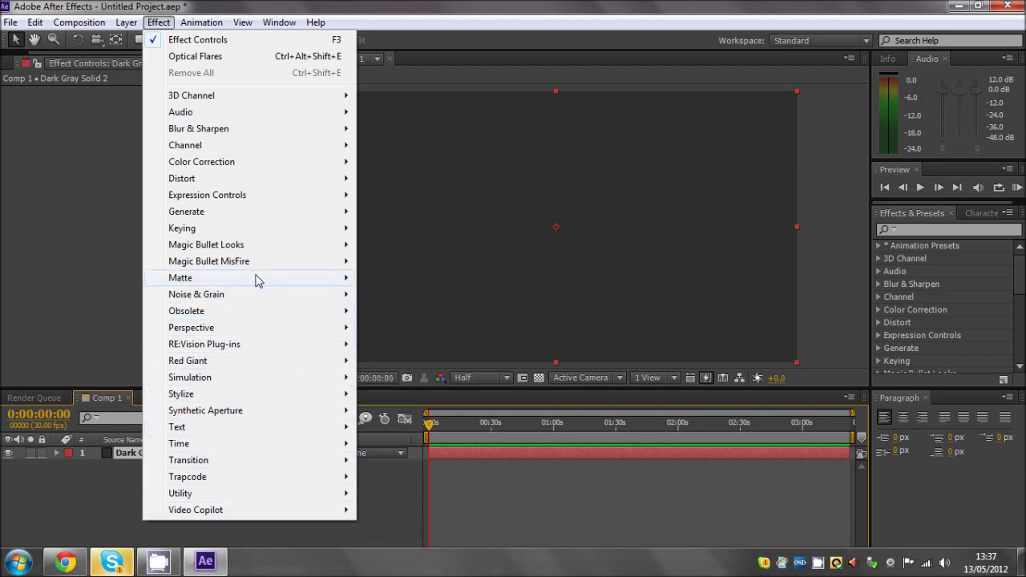
pyautogui.moveTo(261, 246)
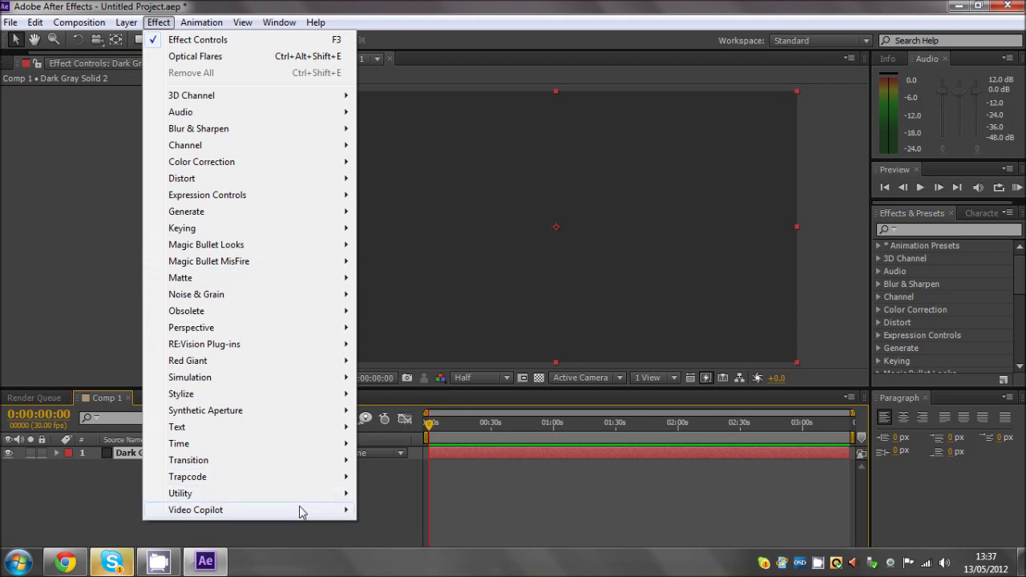
pyautogui.moveTo(311, 482)
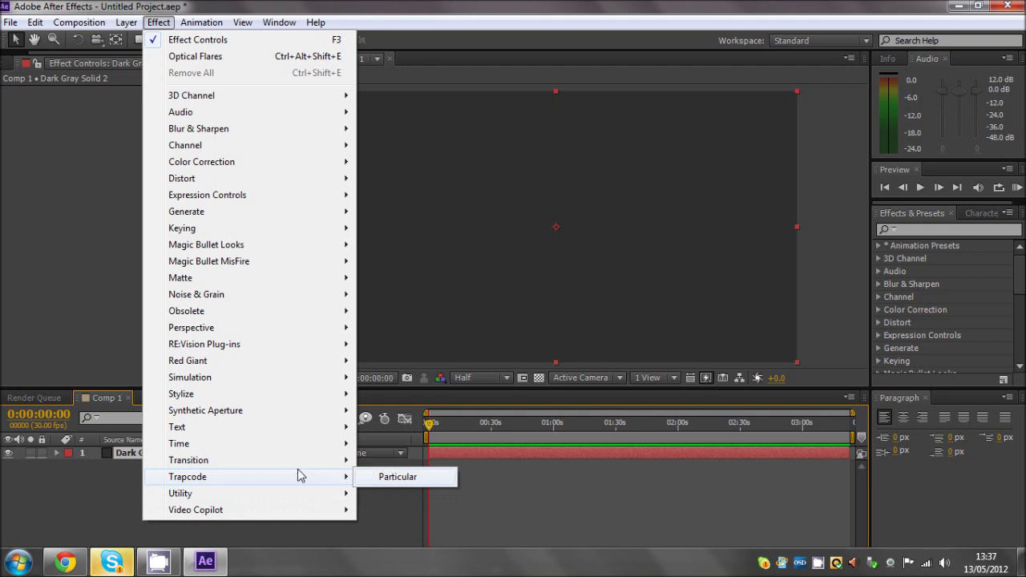
pyautogui.press('Escape')
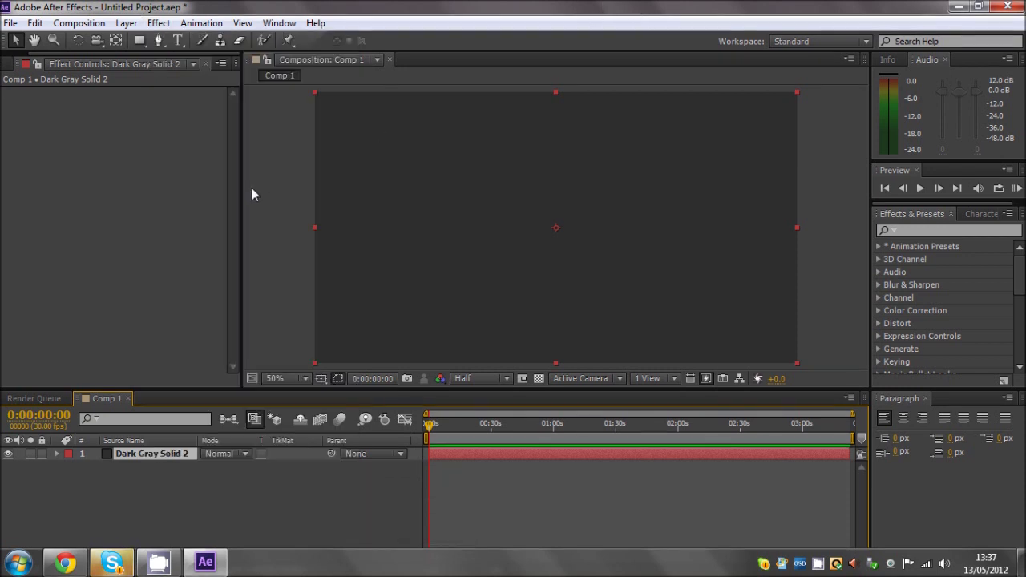
# Delete the remaining dark gray solid layer from the composition
pyautogui.click(545, 268)
pyautogui.press('Delete')
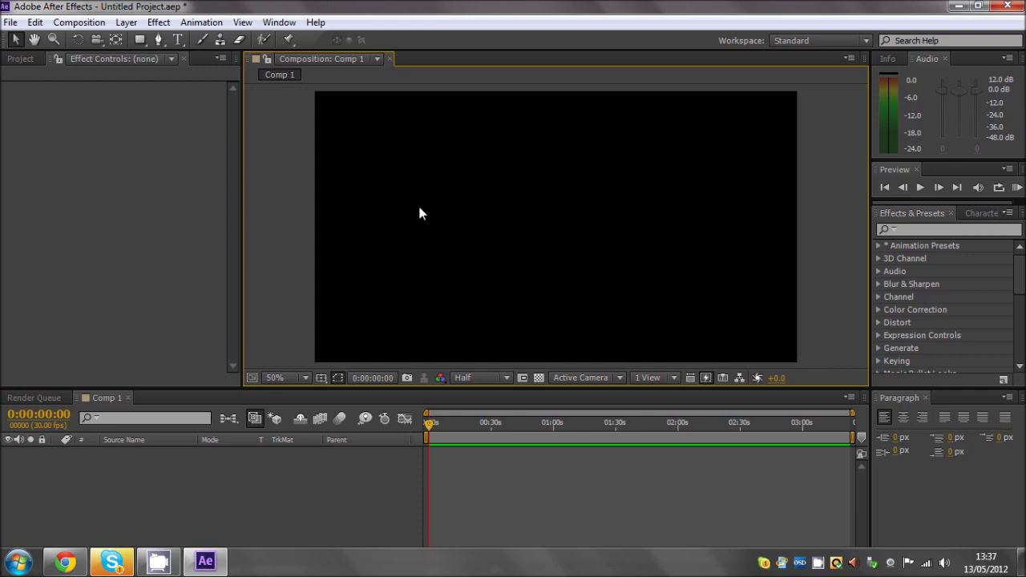
pyautogui.click(427, 422)
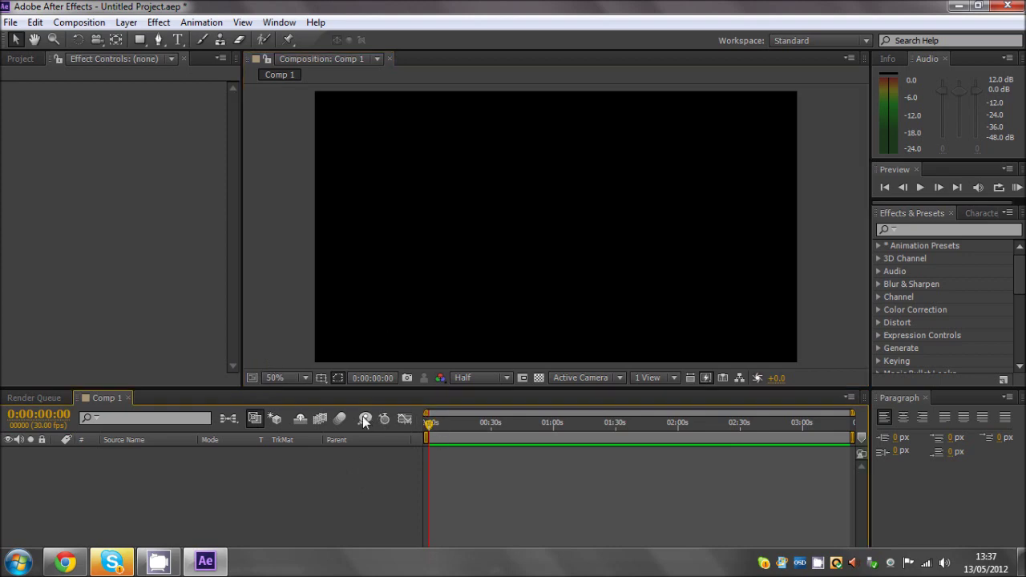